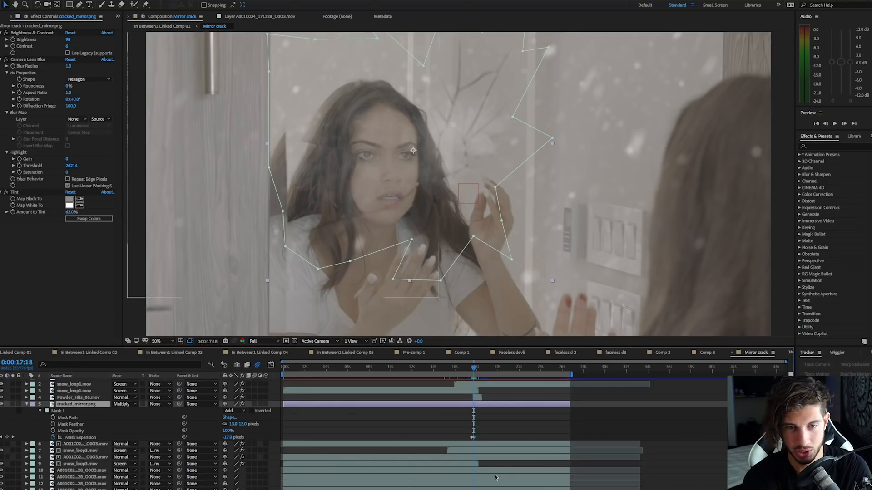
# View the bottom A001C021_171228_O0O3.mov footage layer on its own and return to the Mirror crack composition
pyautogui.click(476, 489)
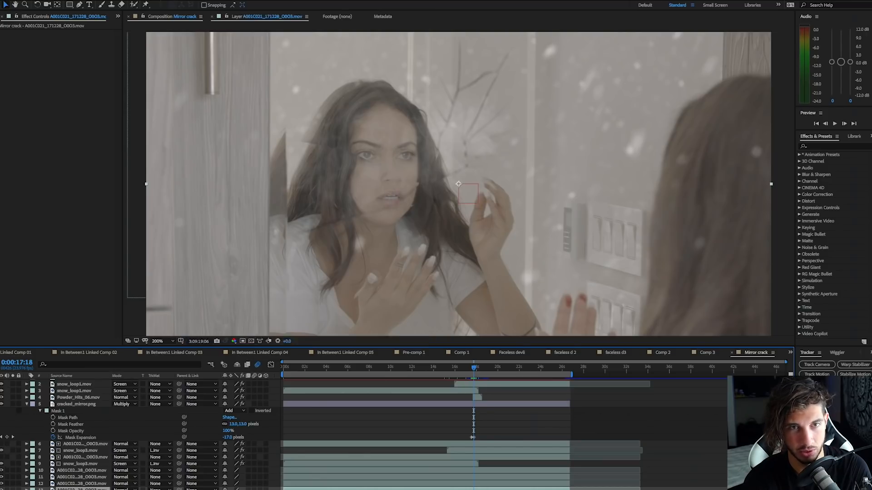
pyautogui.doubleClick(82, 489)
pyautogui.scroll(-2, 258, 102)
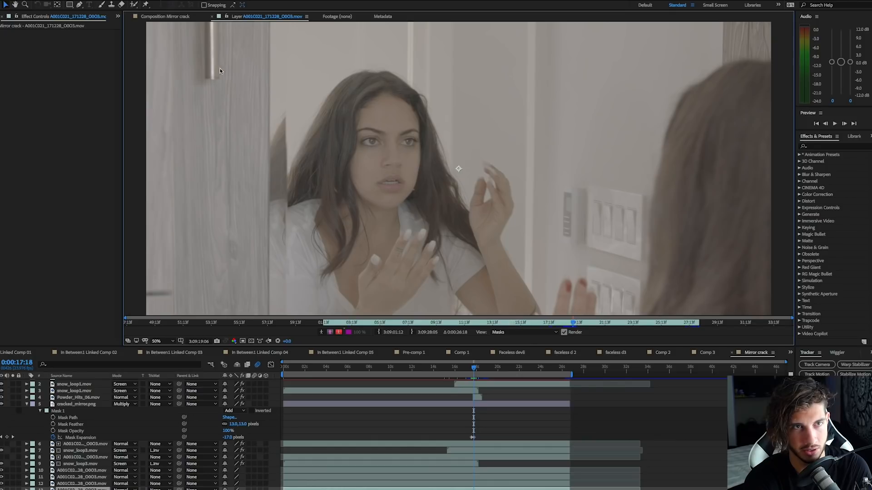
pyautogui.click(162, 16)
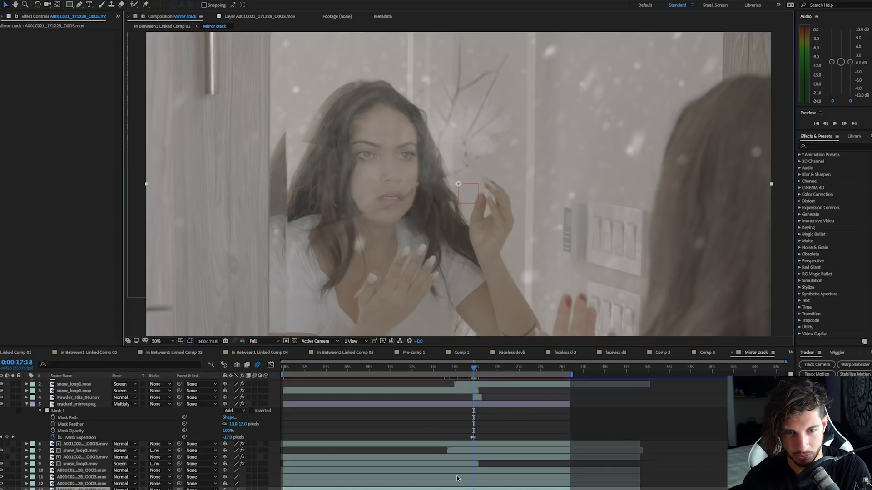
# Examine the shard-shaped masks on the duplicated footage layers 10, 11 and 12
pyautogui.click(476, 485)
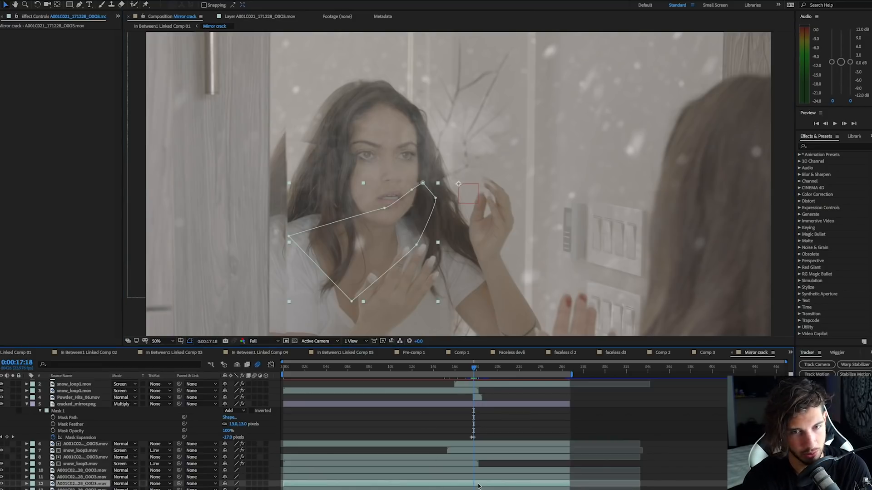
pyautogui.click(482, 477)
pyautogui.click(484, 472)
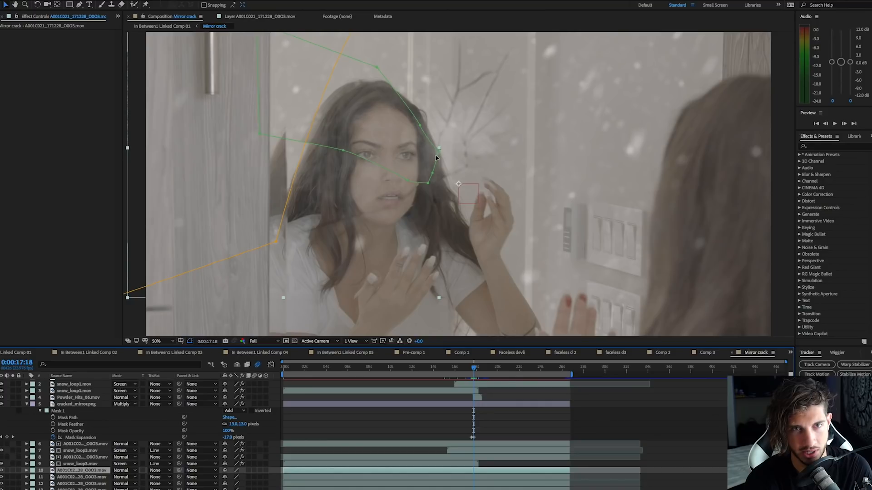
pyautogui.click(477, 476)
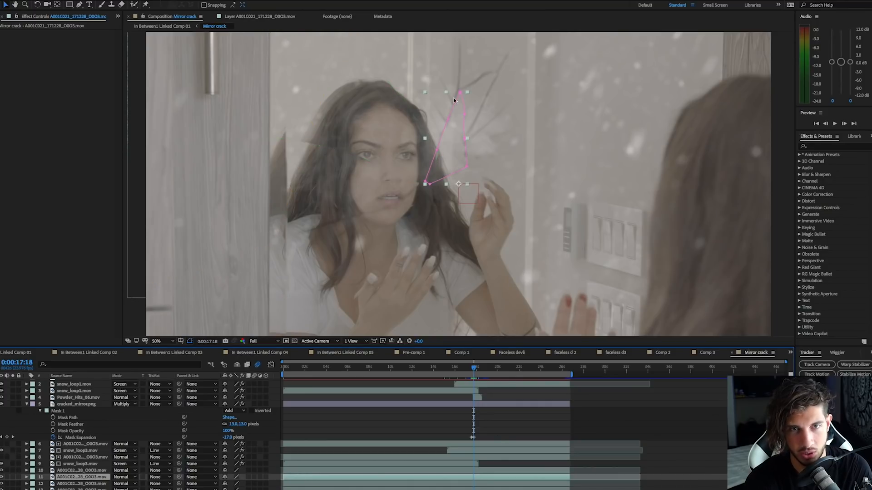
pyautogui.click(478, 484)
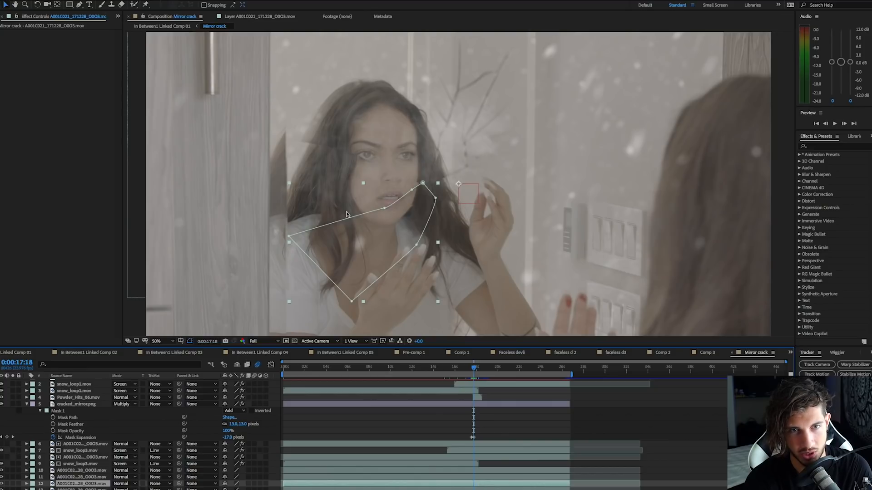
pyautogui.press('.')
pyautogui.press(',')
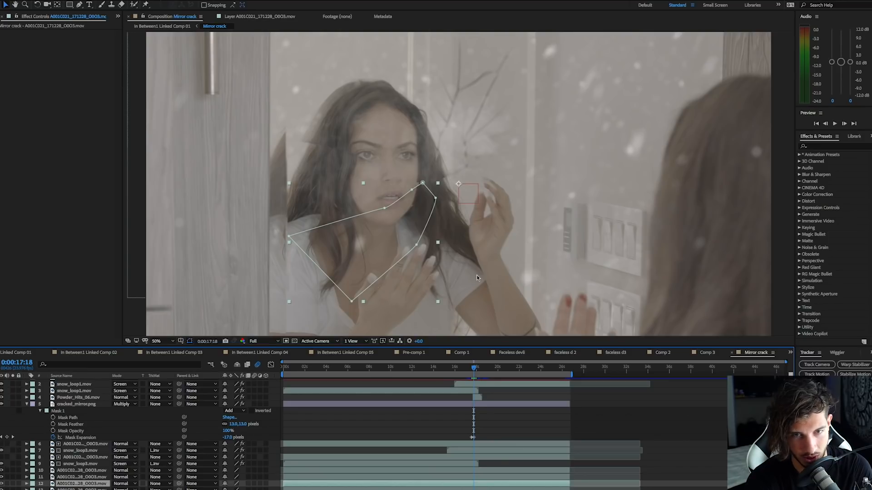
# Compare the cracked_mirror.png mask outline with the shard masks on footage layers 10 to 12
pyautogui.click(460, 405)
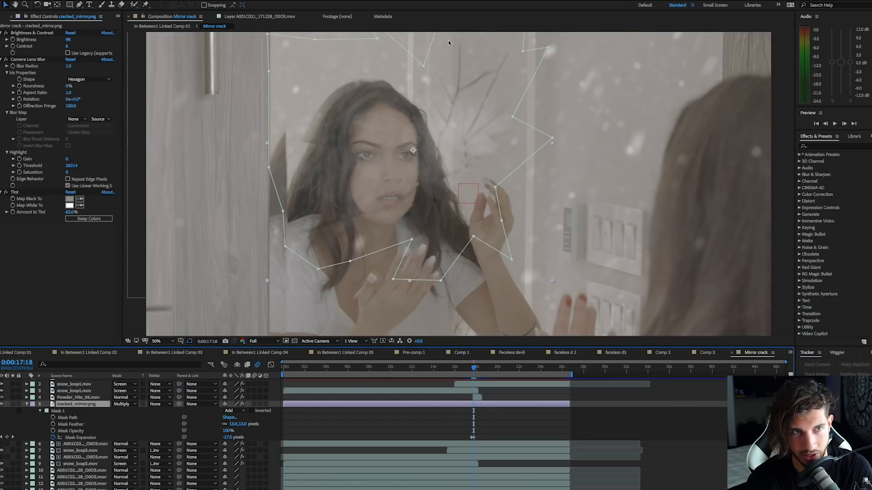
pyautogui.doubleClick(427, 176)
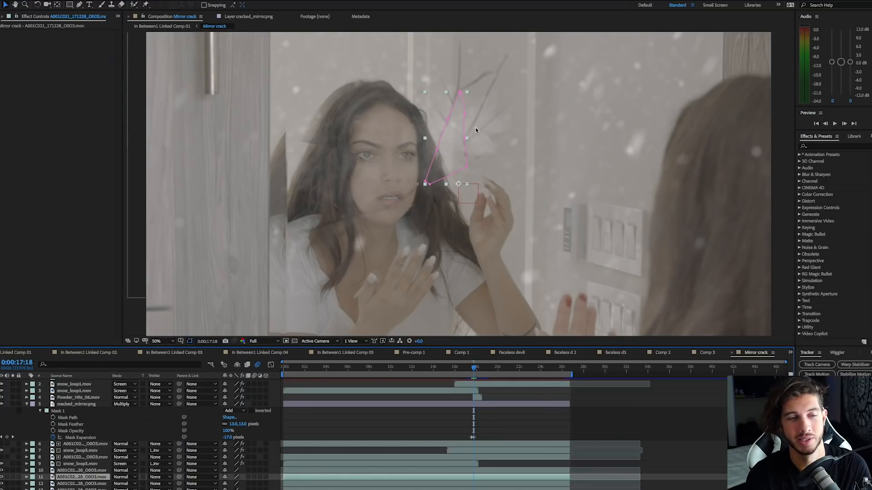
pyautogui.click(76, 471)
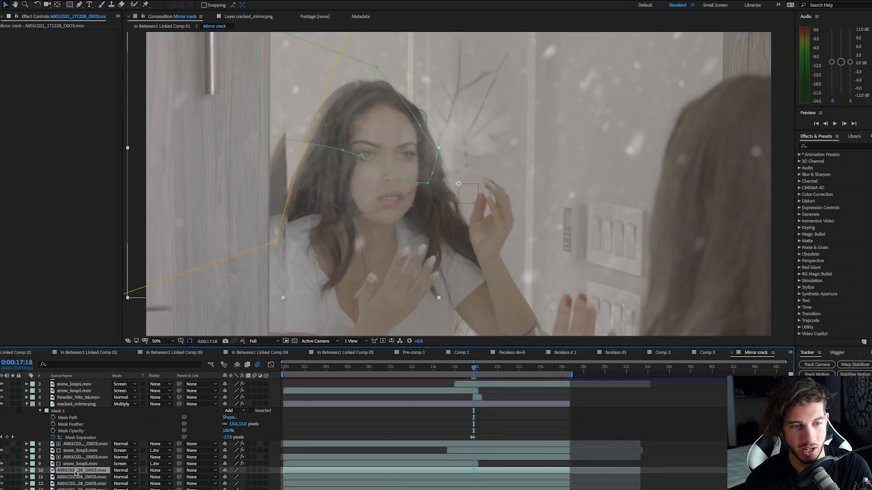
pyautogui.click(76, 484)
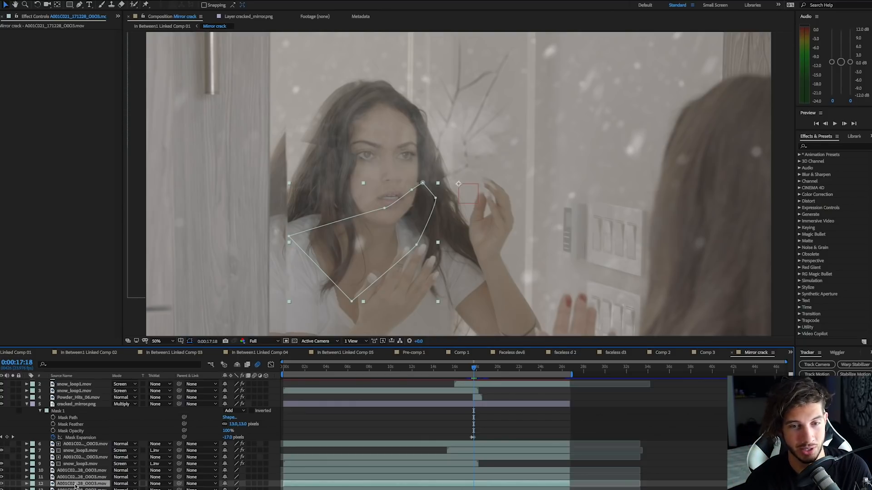
pyautogui.click(81, 404)
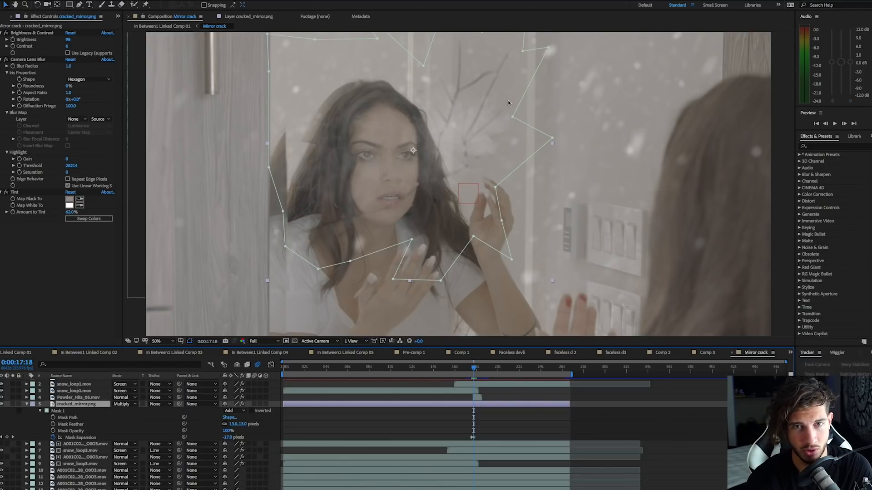
# Remove Mask 1 from the cracked_mirror.png layer to expose the whole crack image, and paste the mask back
pyautogui.click(64, 412)
pyautogui.press('Delete')
pyautogui.hotkey('ctrl', 'alt', 'shift', 'y')
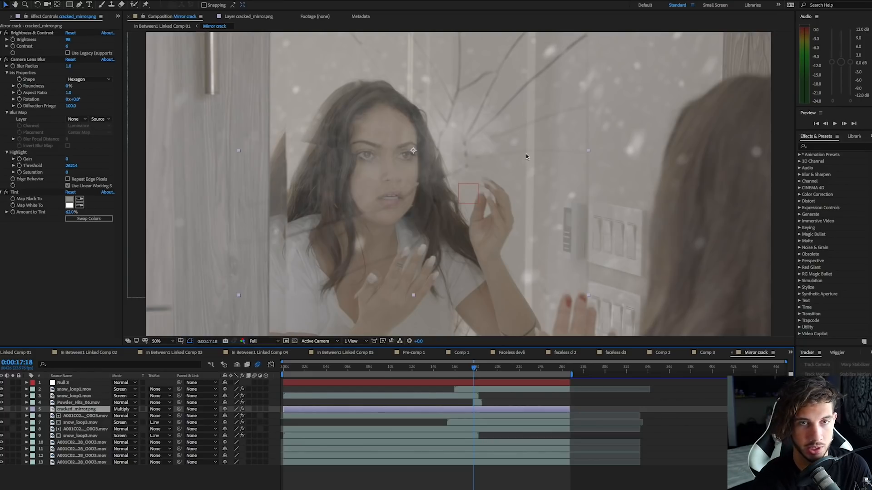
pyautogui.hotkey('ctrl', 'v')
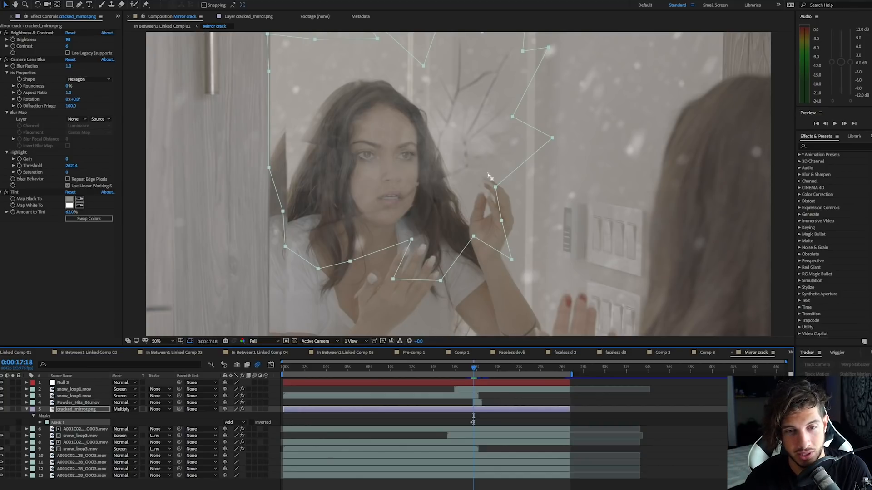
# Reveal the Mask Expansion keyframes on cracked_mirror.png and examine the mask frame by frame around 0:00:17:17
pyautogui.scroll(2, 473, 423)
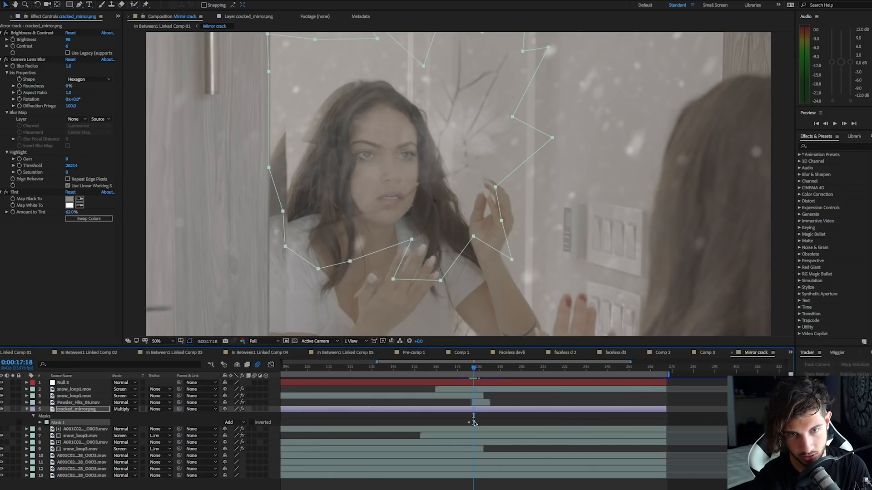
pyautogui.scroll(3, 473, 423)
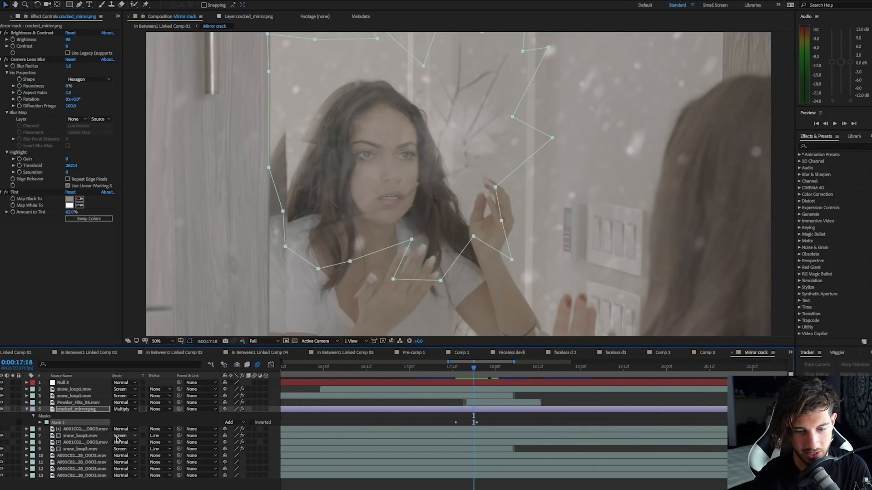
pyautogui.press('u')
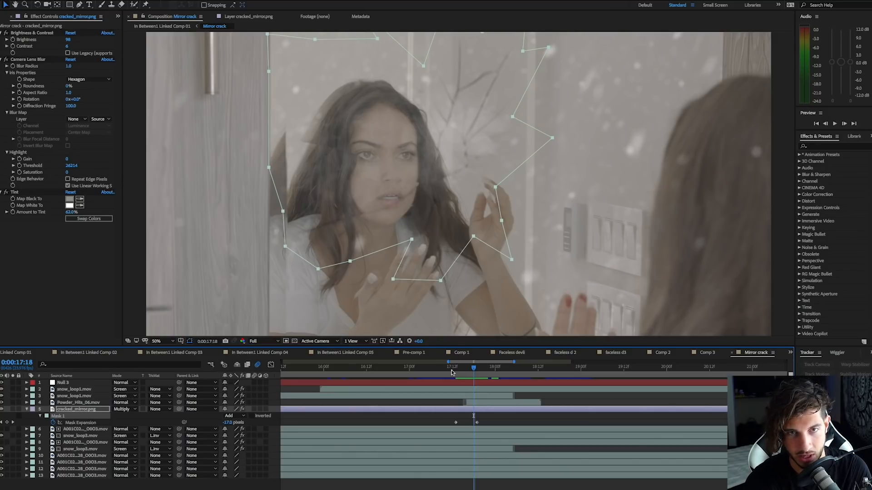
pyautogui.click(466, 371)
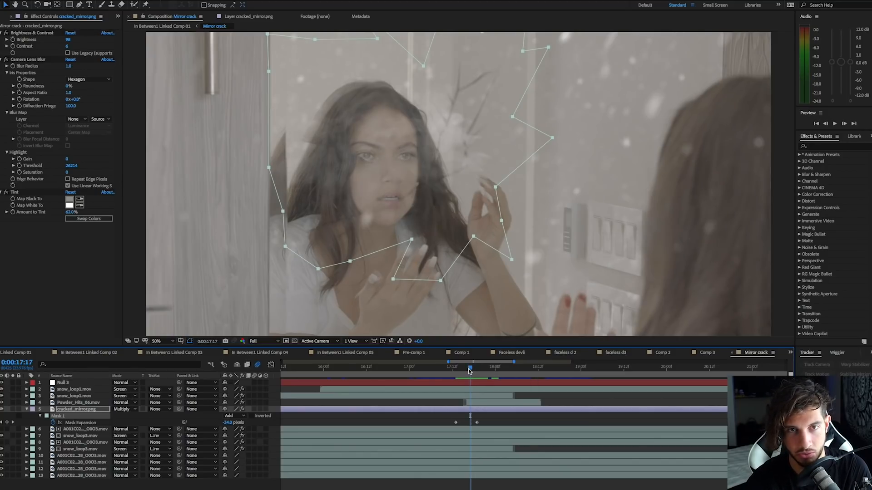
pyautogui.press('pageup')
pyautogui.press('pageup')
pyautogui.press('pagedown')
pyautogui.press('pagedown')
pyautogui.press('pagedown')
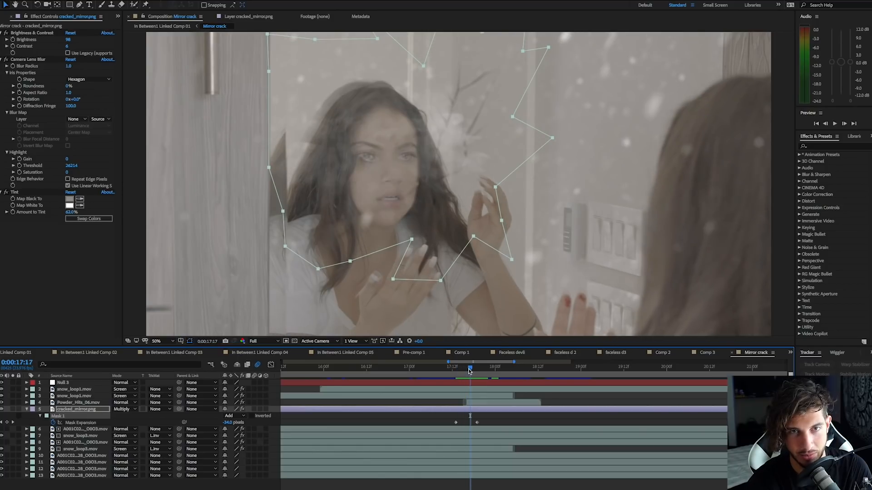
pyautogui.press('pageup')
pyautogui.press('pageup')
# Deselect the mask and step back and forth between 0:00:17:16 and 0:00:17:19 to examine how the crack spreads
pyautogui.click(439, 423)
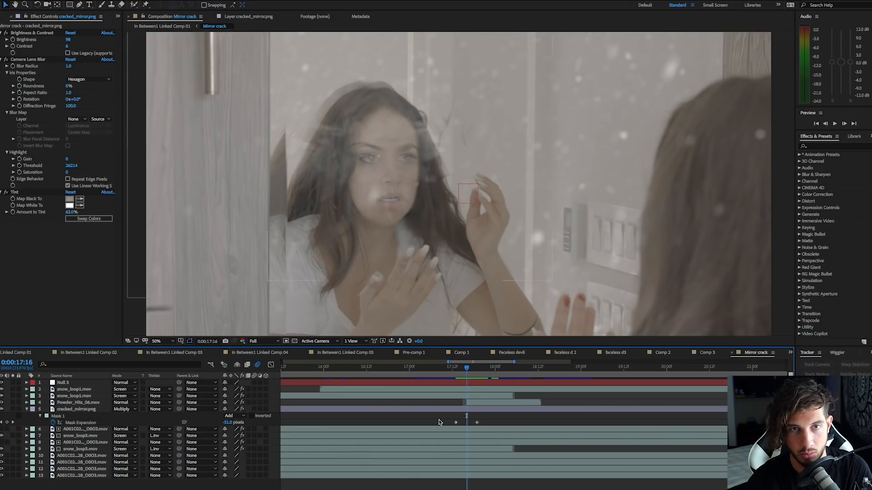
pyautogui.press('pagedown')
pyautogui.press('pagedown')
pyautogui.press('pagedown')
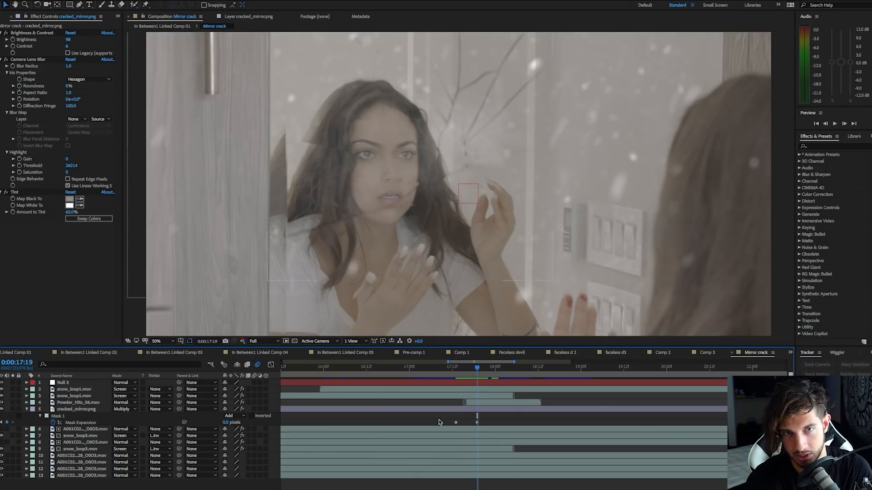
pyautogui.press('pageup')
pyautogui.press('pagedown')
pyautogui.press('pageup')
pyautogui.press('pageup')
pyautogui.press('pagedown')
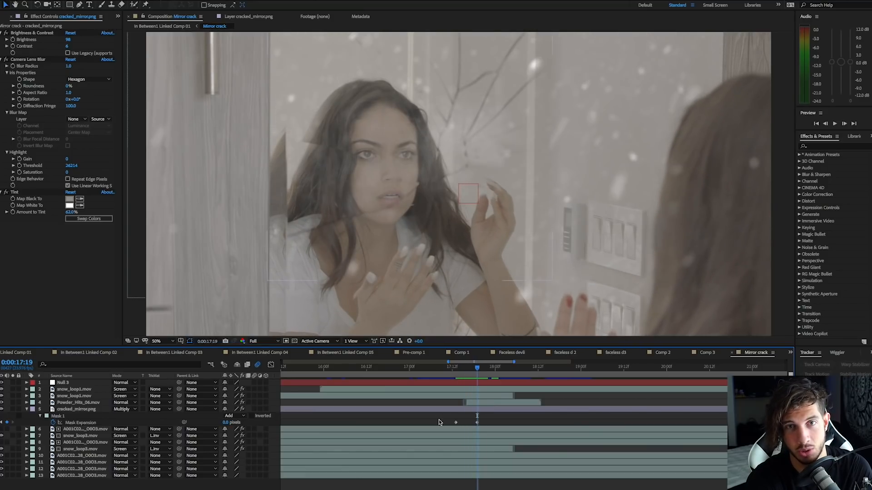
pyautogui.press('pagedown')
pyautogui.press('pagedown')
pyautogui.press('pageup')
pyautogui.press('pageup')
pyautogui.press('pageup')
pyautogui.press('pagedown')
pyautogui.press('pagedown')
pyautogui.press('pagedown')
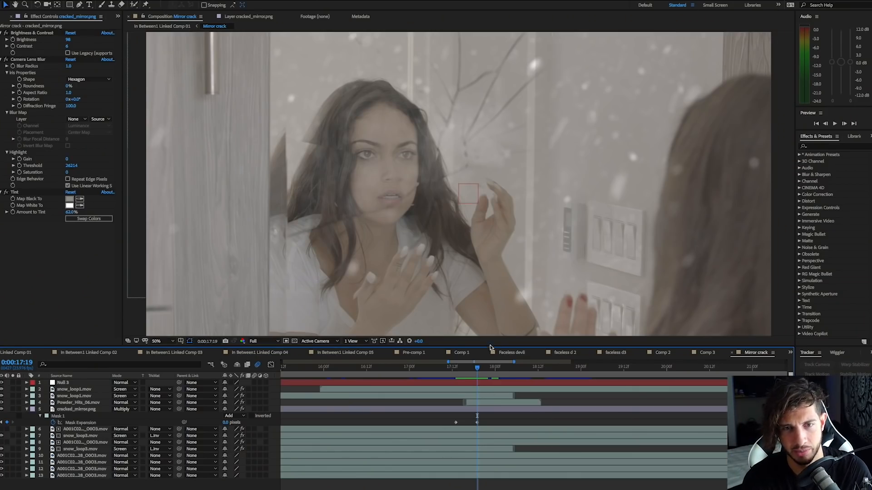
pyautogui.moveTo(478, 368); pyautogui.dragTo(477, 369)
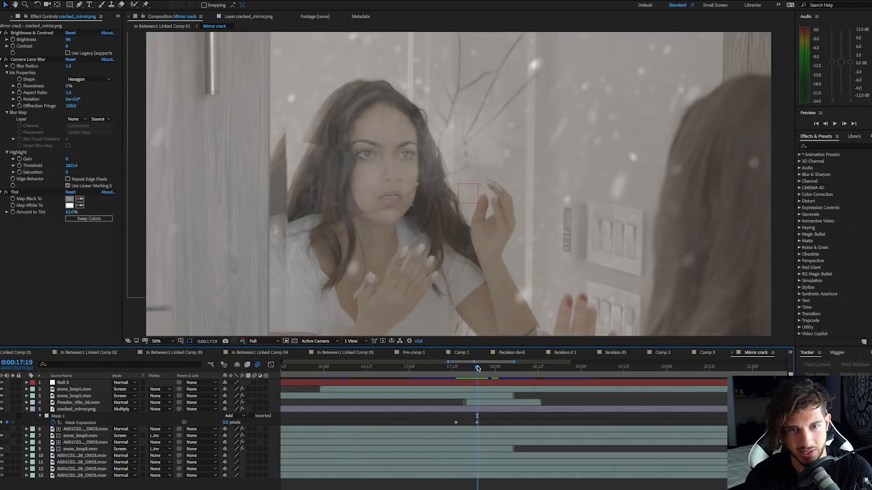
# Examine the Powder_Hits_06.mov layer and the snow_loop3.mov layers with their footage mattes in layers 6 to 9
pyautogui.click(486, 403)
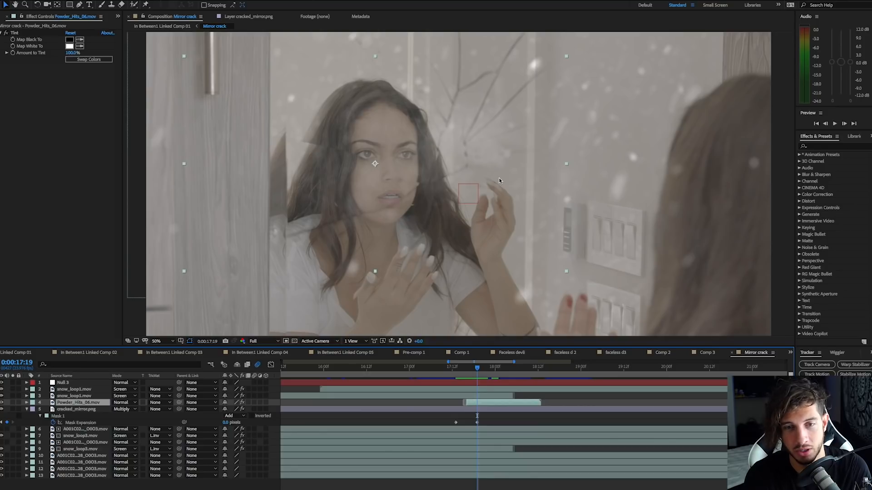
pyautogui.click(83, 430)
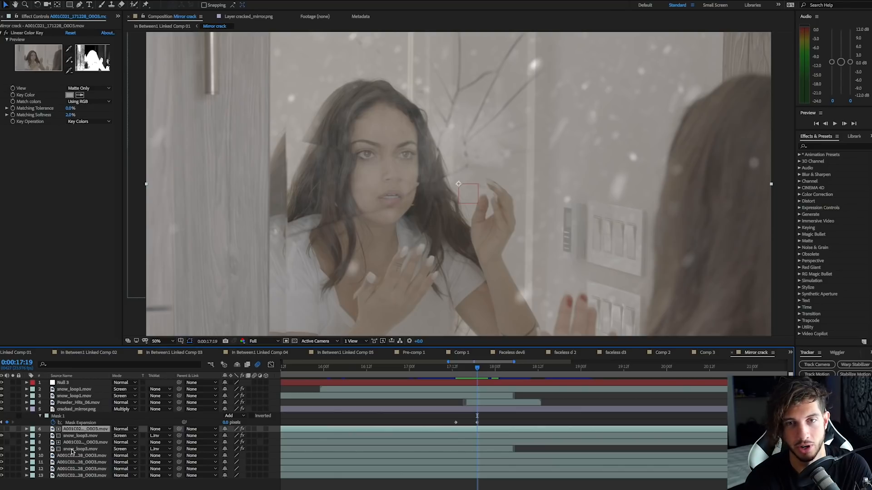
pyautogui.click(71, 450)
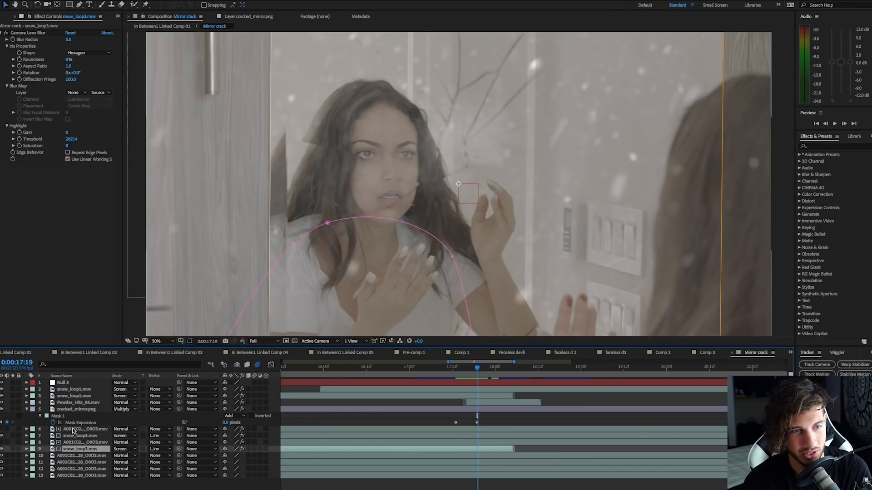
pyautogui.keyDown('shift'); pyautogui.click(73, 429); pyautogui.keyUp('shift')
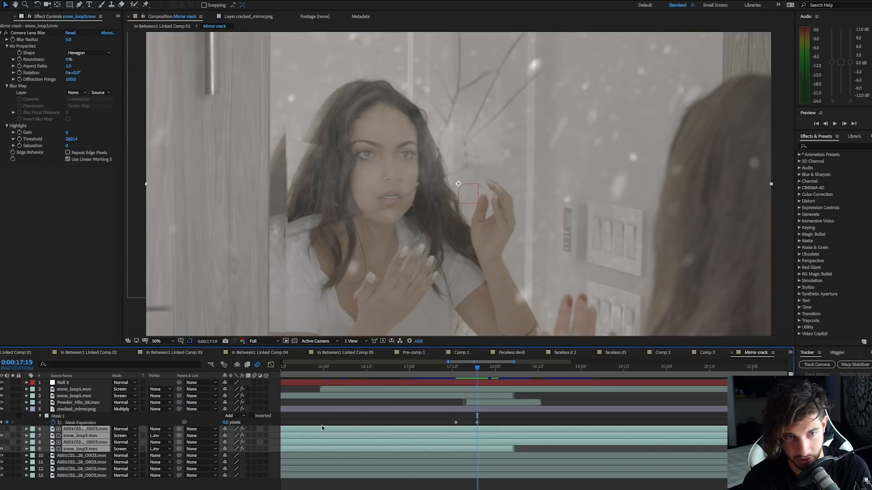
pyautogui.click(311, 421)
# Make the layer 6 matte footage visible and compare its image with Linear Color Key off and on
pyautogui.click(83, 429)
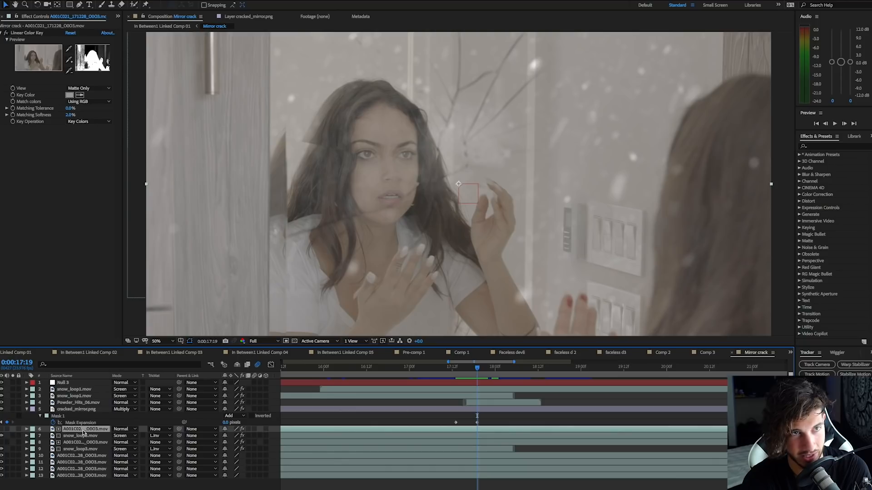
pyautogui.click(1, 429)
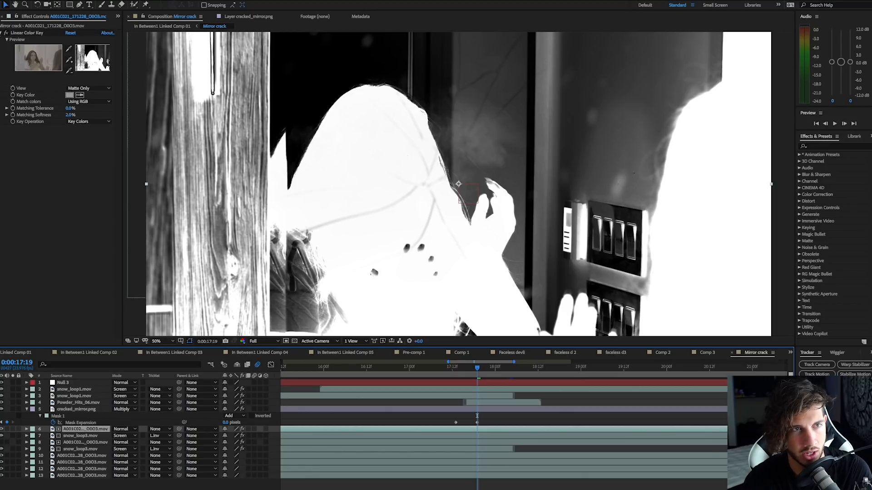
pyautogui.click(6, 33)
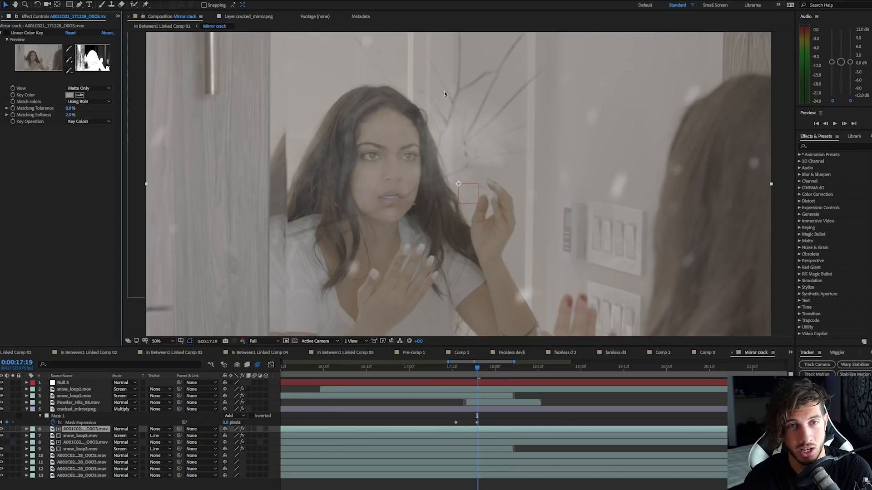
pyautogui.click(6, 33)
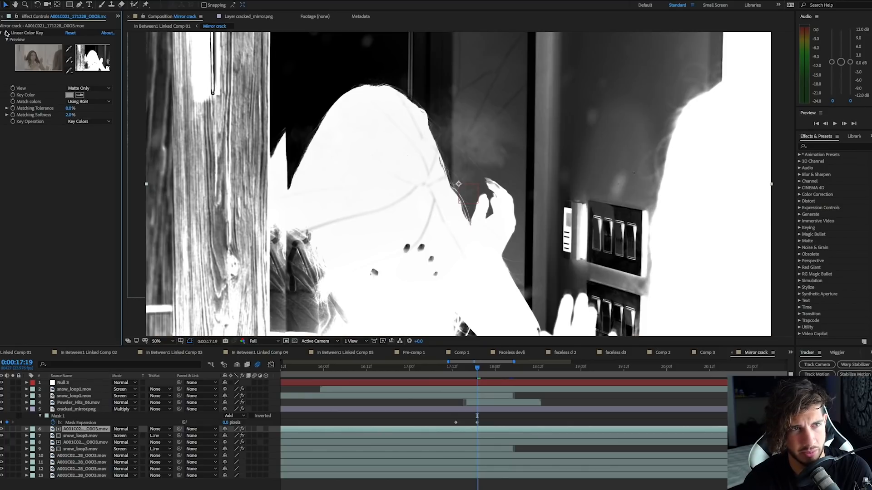
# Set the View of layer 6's Linear Color Key to Final Output
pyautogui.click(90, 88)
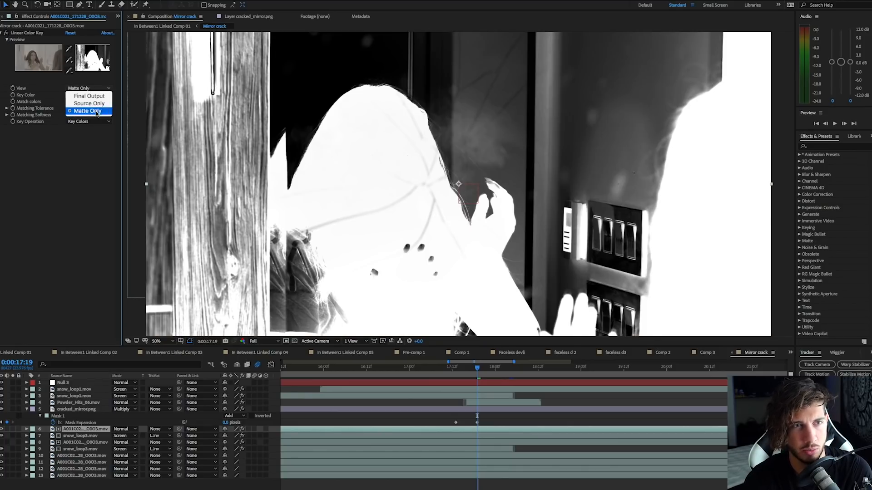
pyautogui.click(89, 96)
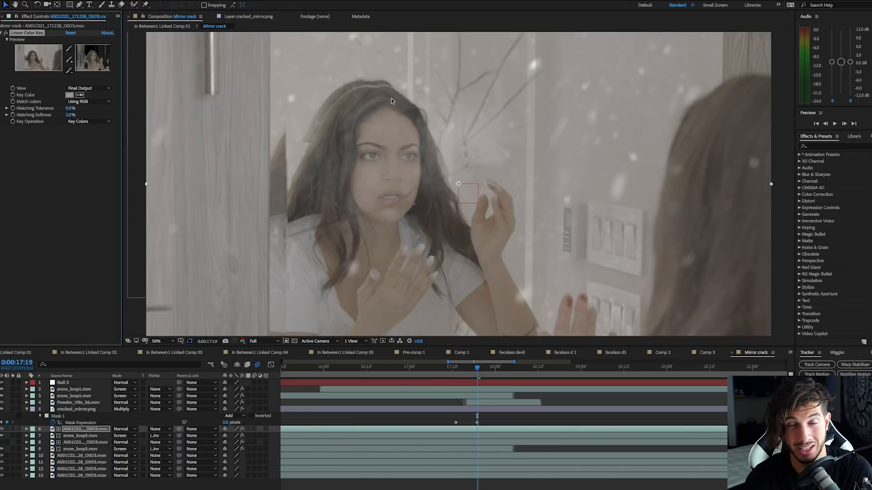
# Set the View of layer 6's Linear Color Key to Matte Only
pyautogui.click(89, 88)
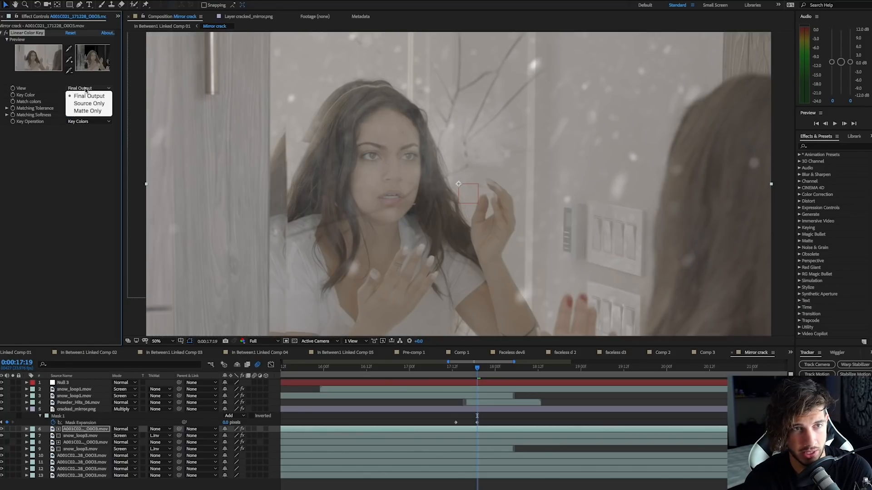
pyautogui.click(91, 112)
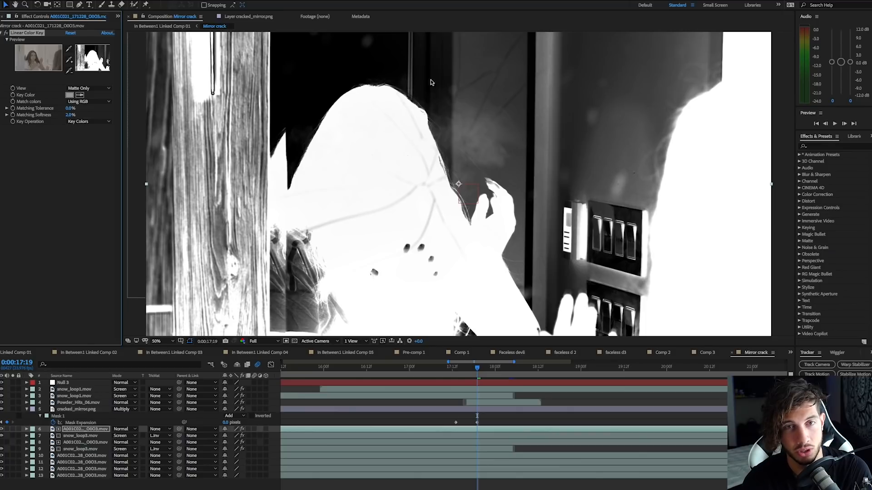
# Examine the track matte options of the snow_loop3.mov layer in layer 7, leaving Luma Inverted Matte selected
pyautogui.click(77, 436)
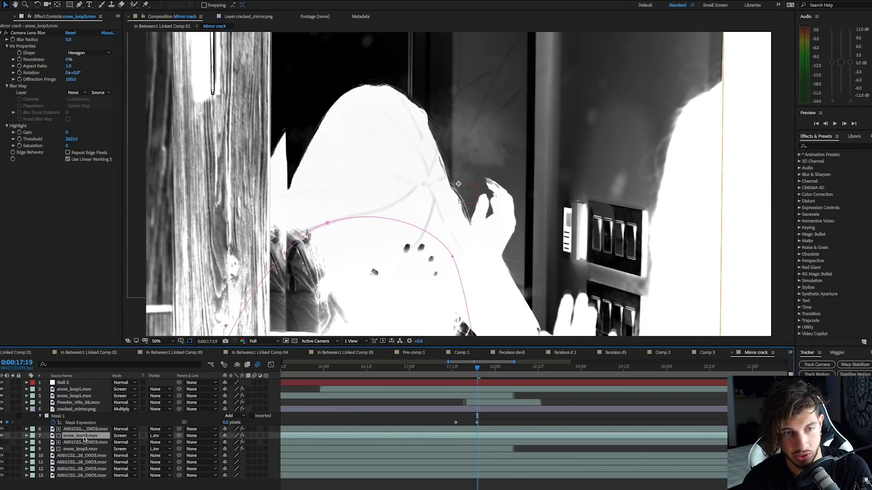
pyautogui.click(160, 436)
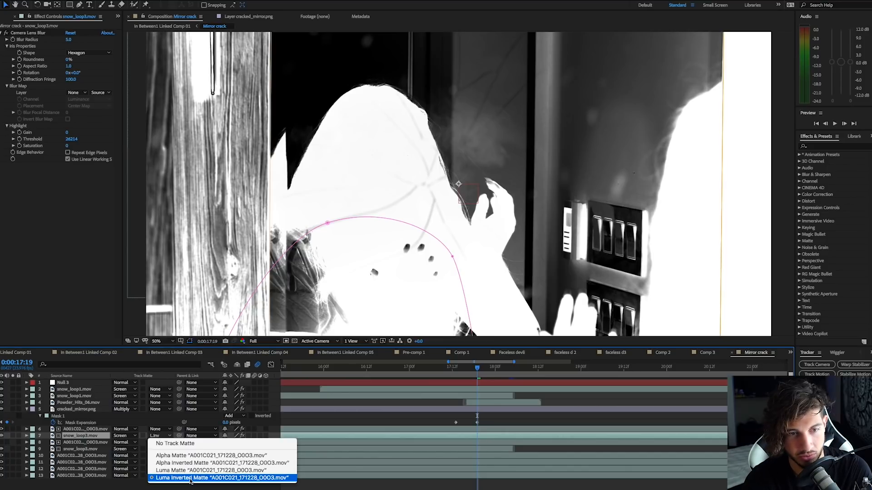
pyautogui.click(77, 438)
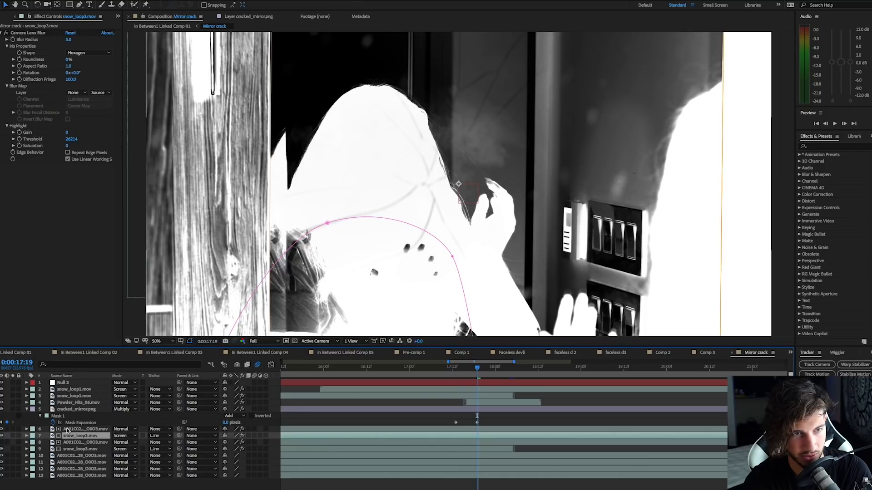
# Hide the layer 6 matte footage and select the layer 7 snow_loop3.mov to examine the keyed snow in the composite
pyautogui.click(68, 430)
pyautogui.click(2, 429)
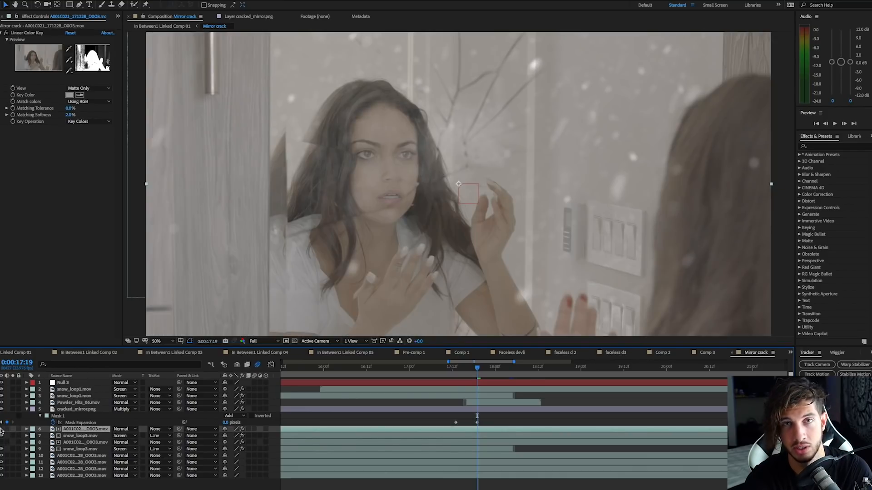
pyautogui.click(68, 437)
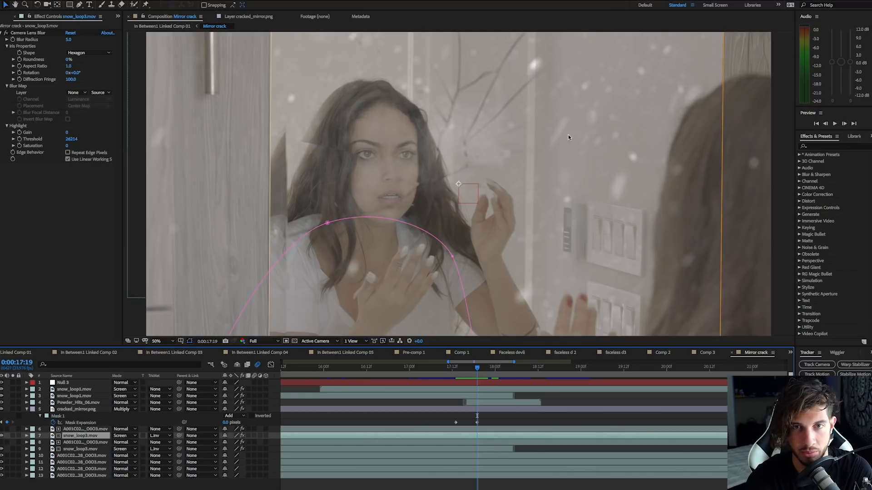
pyautogui.moveTo(602, 140); pyautogui.dragTo(582, 158)
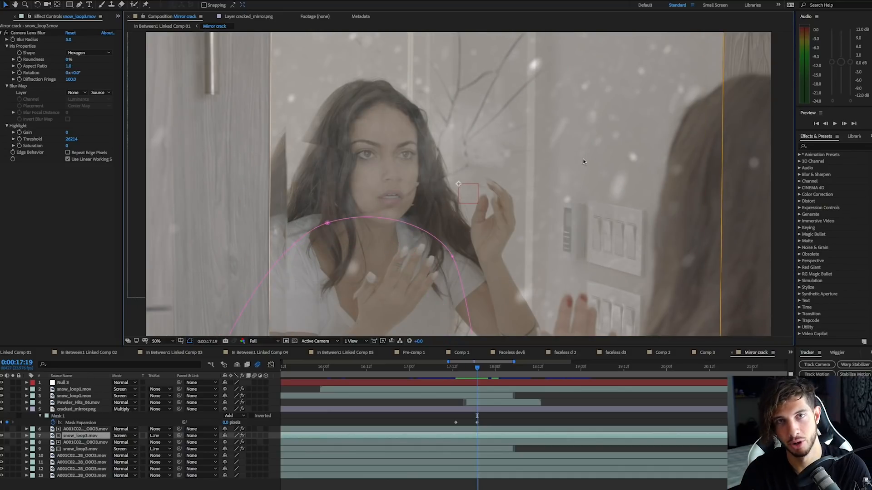